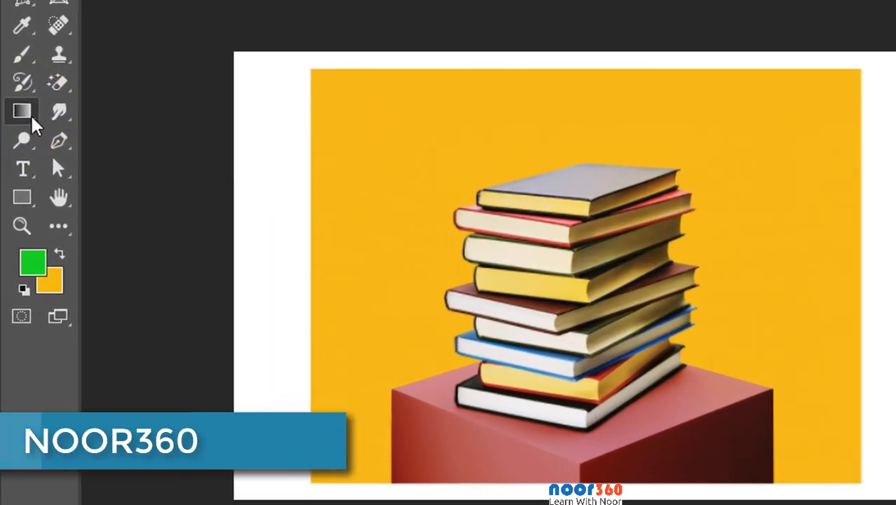
Step: Blur the page corner of the green-covered book on Layer 4 copy 3 using the Blur tool, 200 px brush at 100% strength
right_click(15, 170)
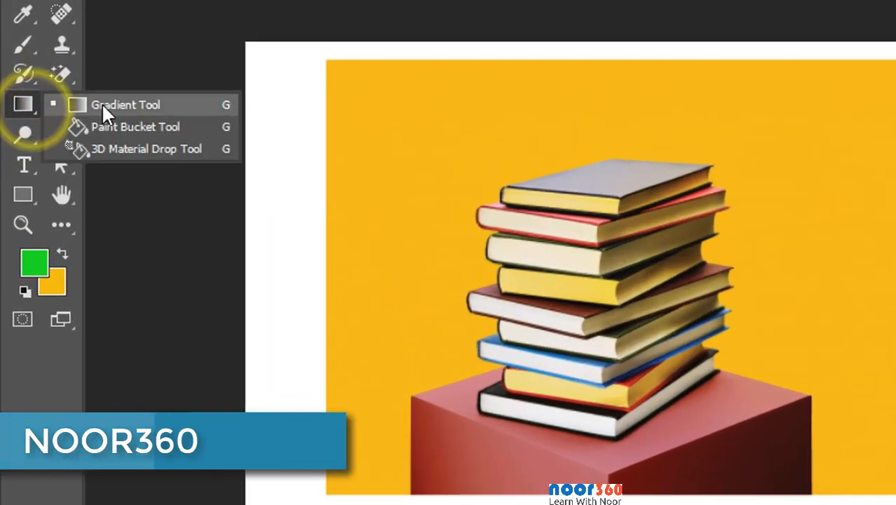
click(32, 106)
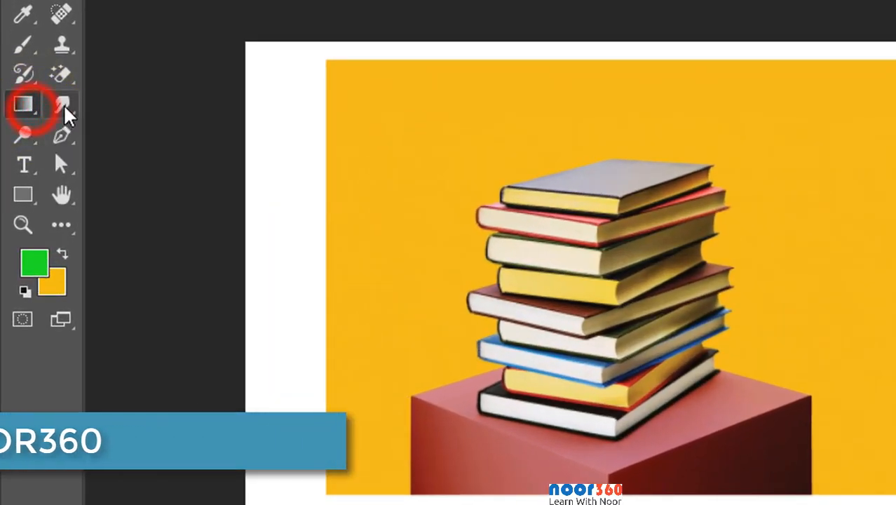
right_click(63, 106)
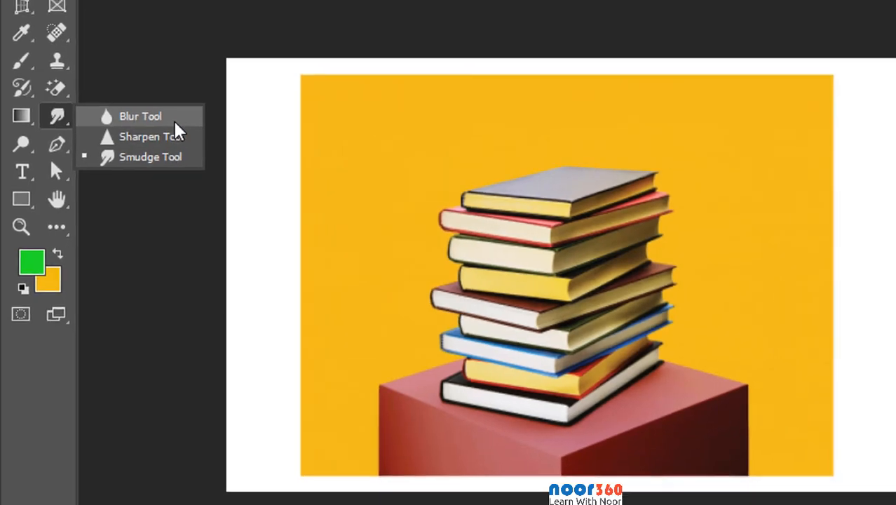
click(150, 106)
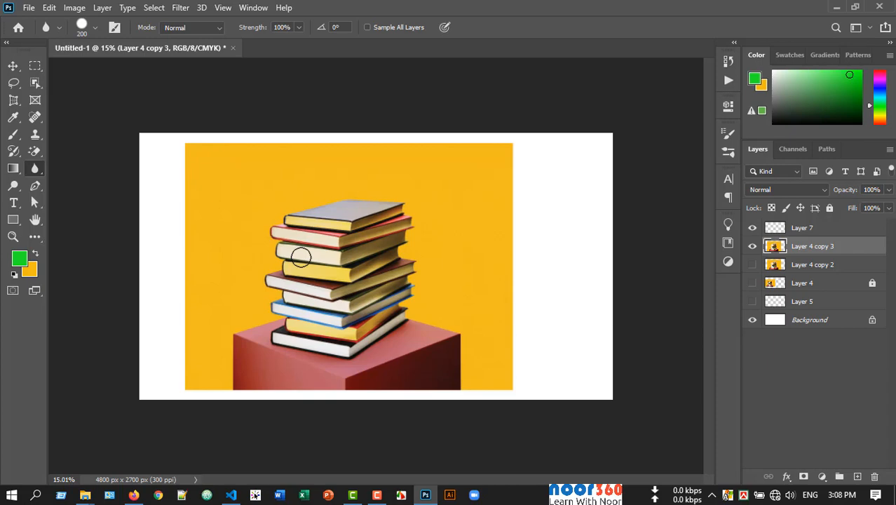
alt+scroll(301, 257, up, 5)
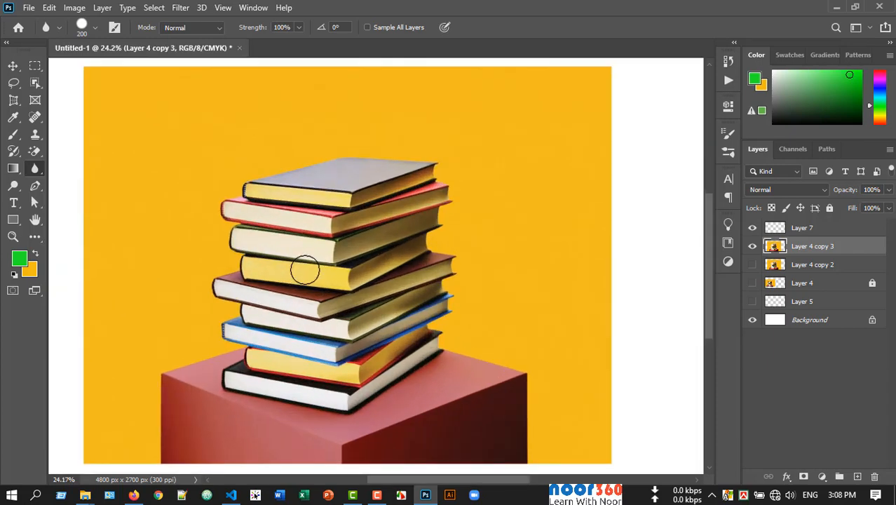
alt+scroll(294, 269, up, 12)
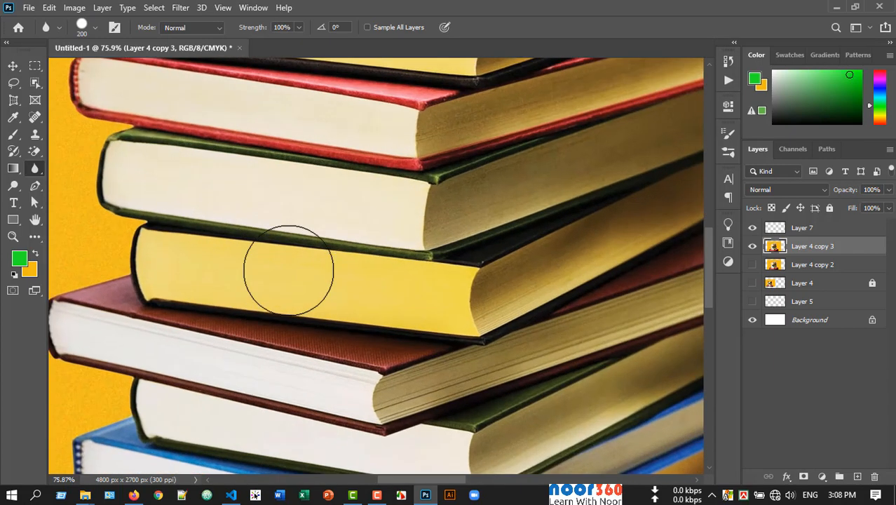
alt+scroll(322, 275, down, 4)
alt+scroll(416, 257, up, 4)
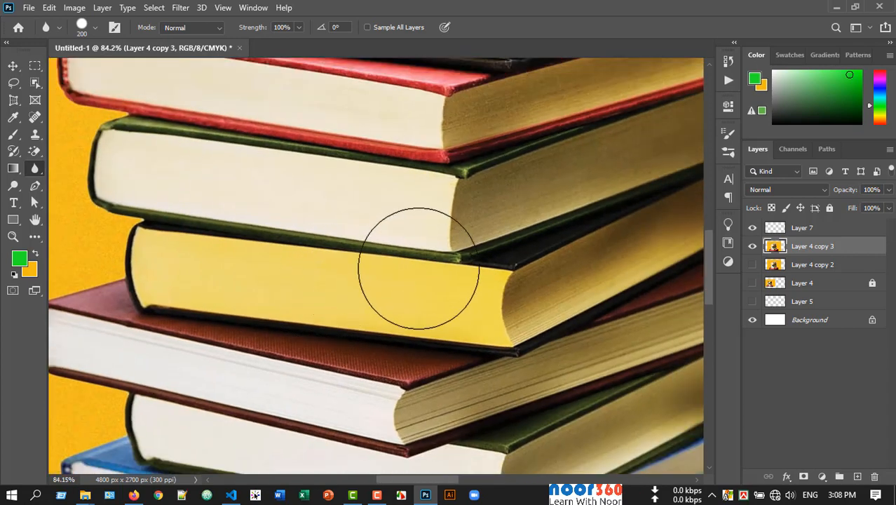
alt+scroll(417, 185, up, 2)
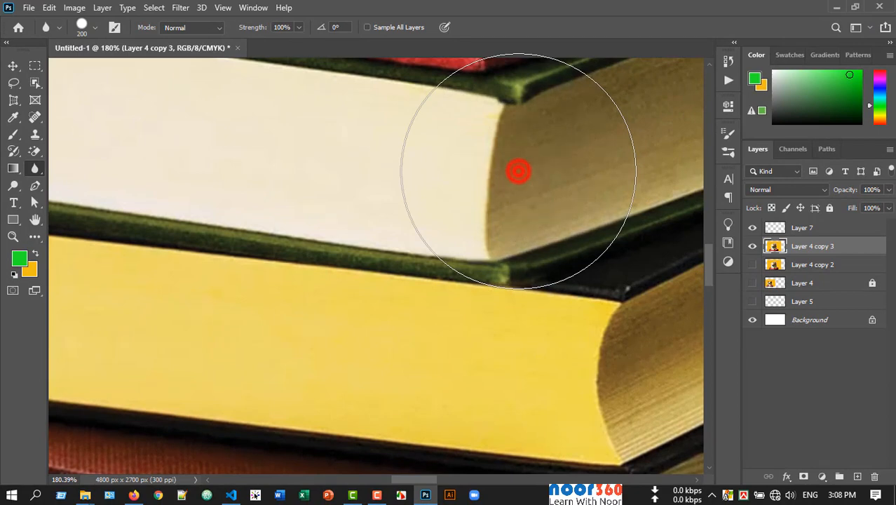
scroll(519, 170, up, 4)
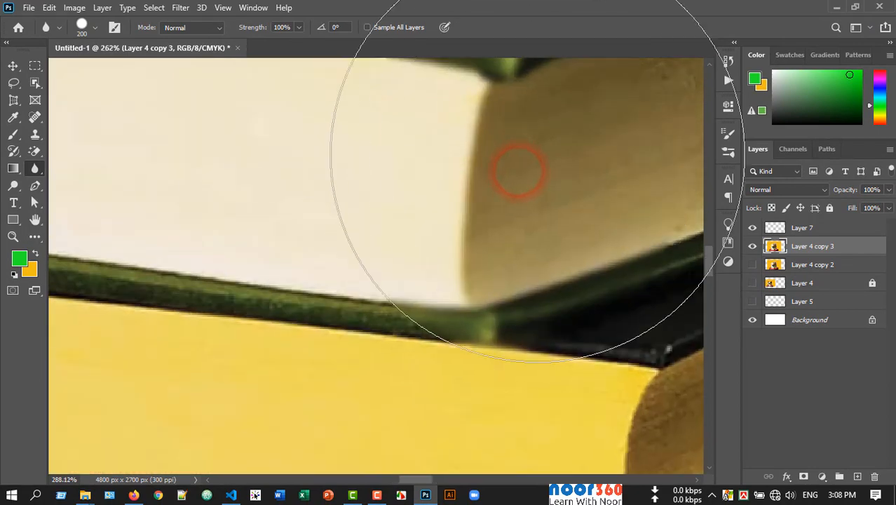
scroll(459, 249, down, 8)
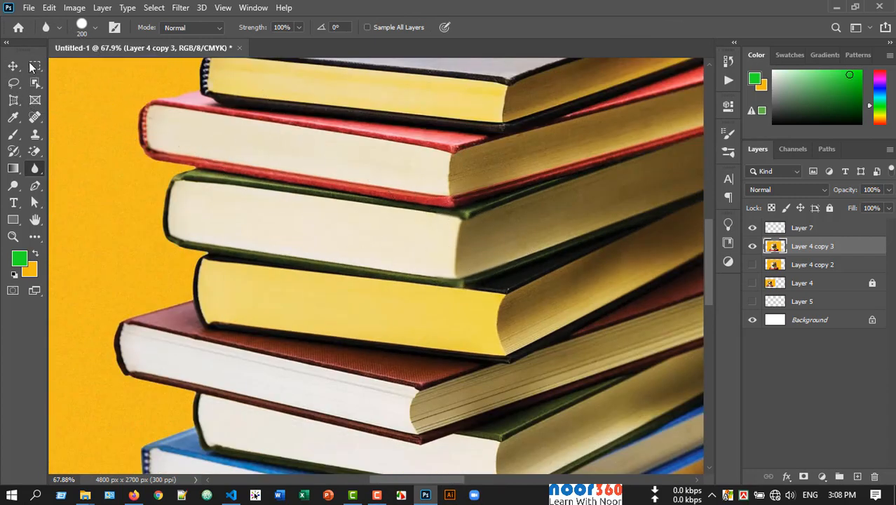
Step: Blur the words in the middle of the text image on Layer 7 using the Blur tool with a 1200 px brush
click(12, 66)
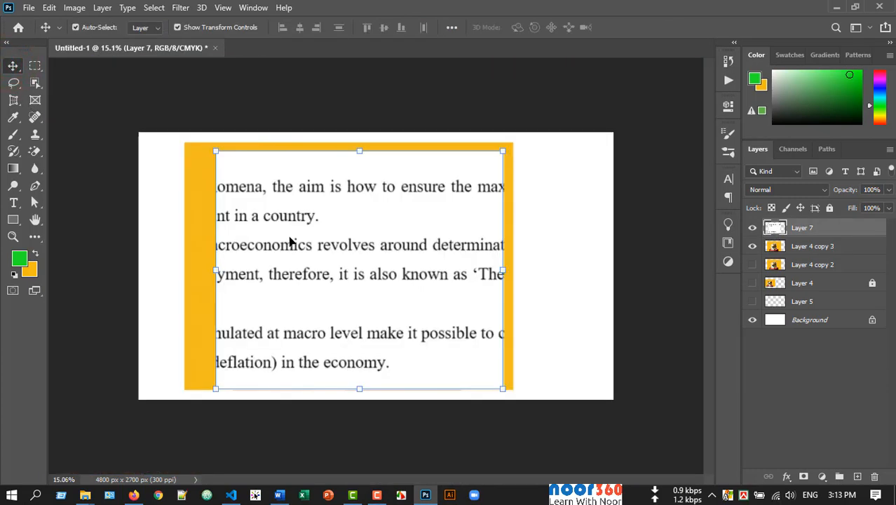
scroll(265, 273, up, 6)
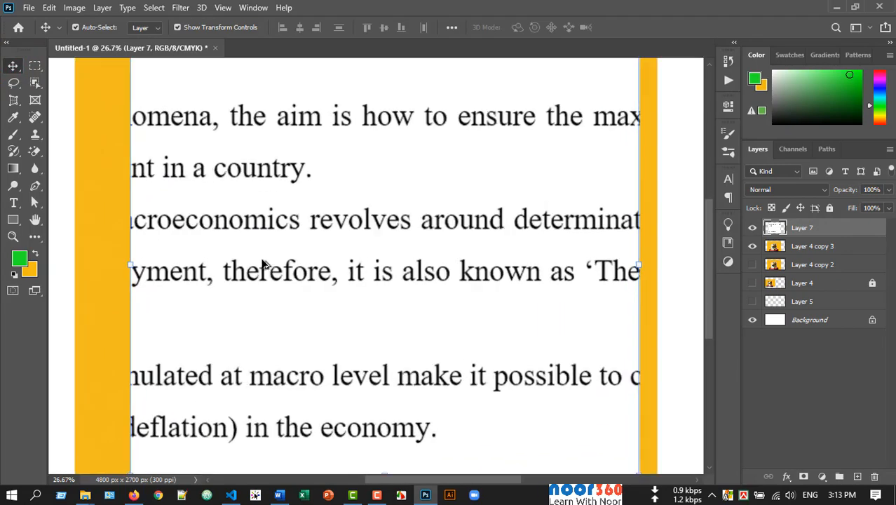
scroll(216, 336, down, 5)
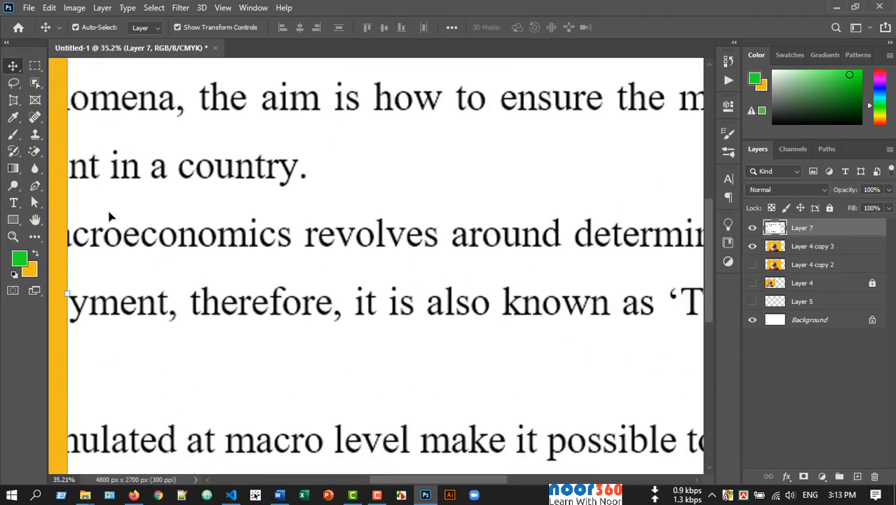
click(34, 171)
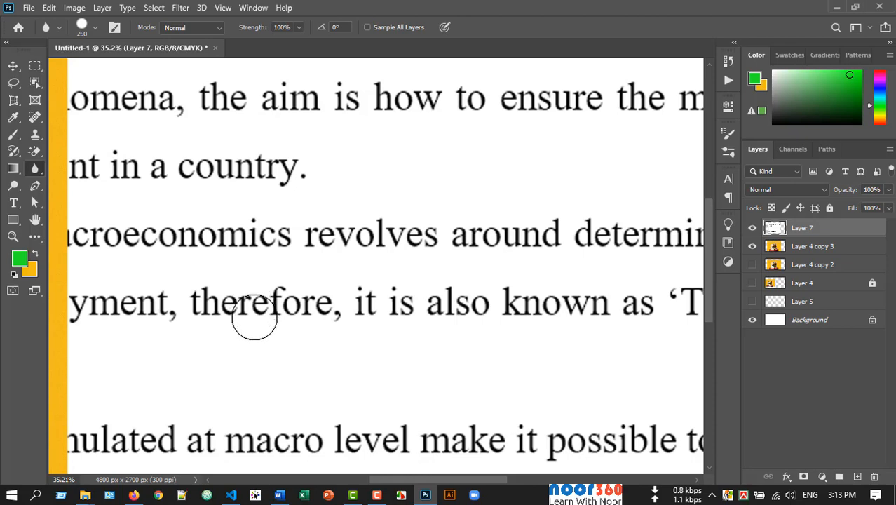
key(bracketleft)
key(bracketleft)
key(bracketleft)
key(bracketleft)
key(bracketleft)
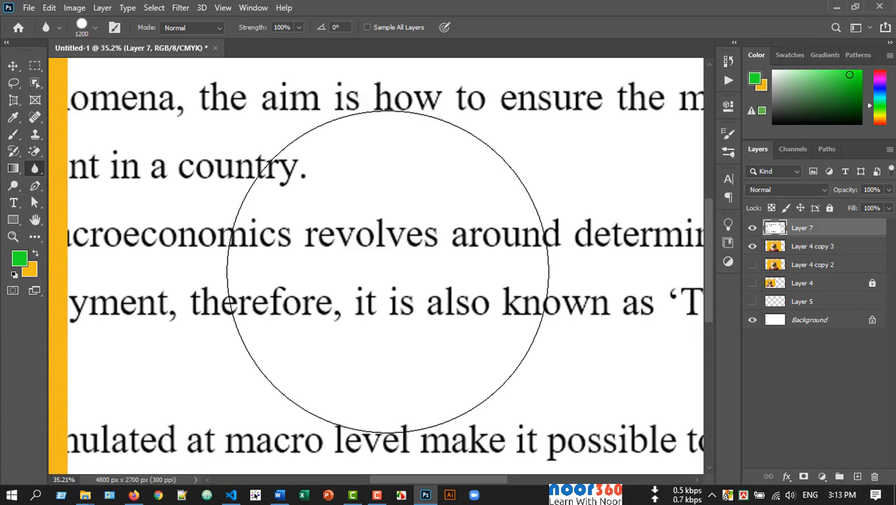
key(bracketleft)
key(bracketleft)
mouse_move(392, 271)
mouse_down()
mouse_move(390, 257)
mouse_move(390, 266)
mouse_move(374, 258)
mouse_move(382, 268)
mouse_up()
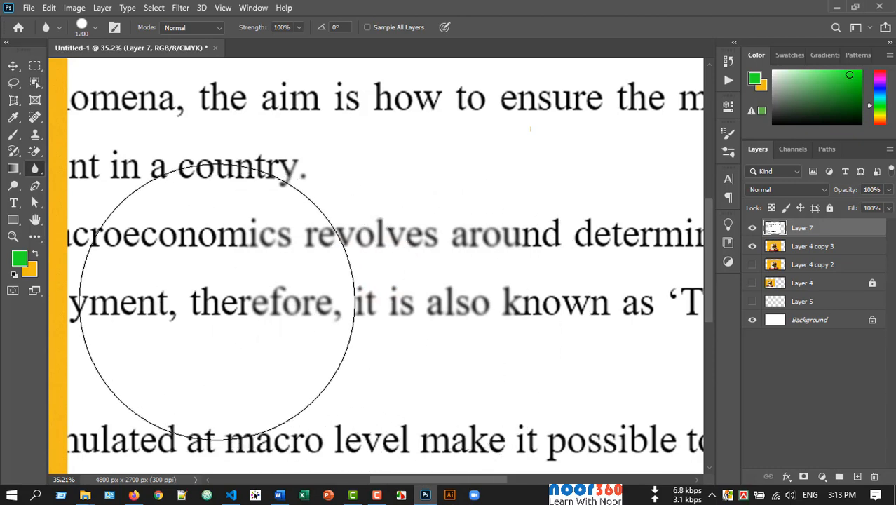
Step: Sharpen the blurred words on Layer 7 using the Sharpen tool with a 1600 px brush at 50% strength
right_click(37, 170)
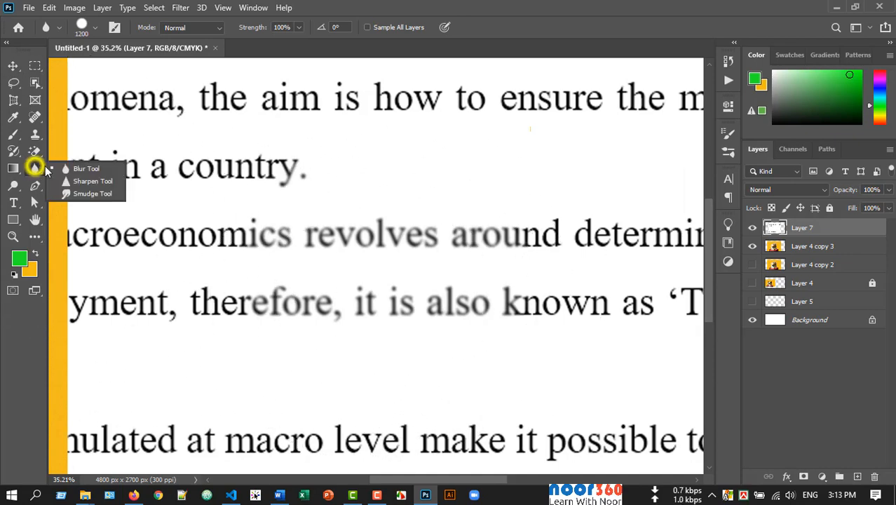
click(102, 187)
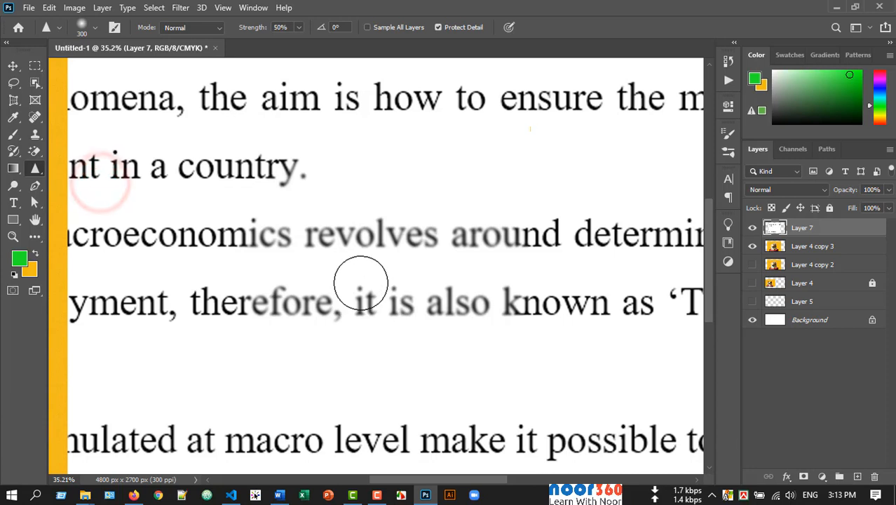
key(bracketright)
key(bracketright)
key(bracketright)
key(bracketright)
key(bracketright)
key(bracketright)
key(bracketright)
key(bracketright)
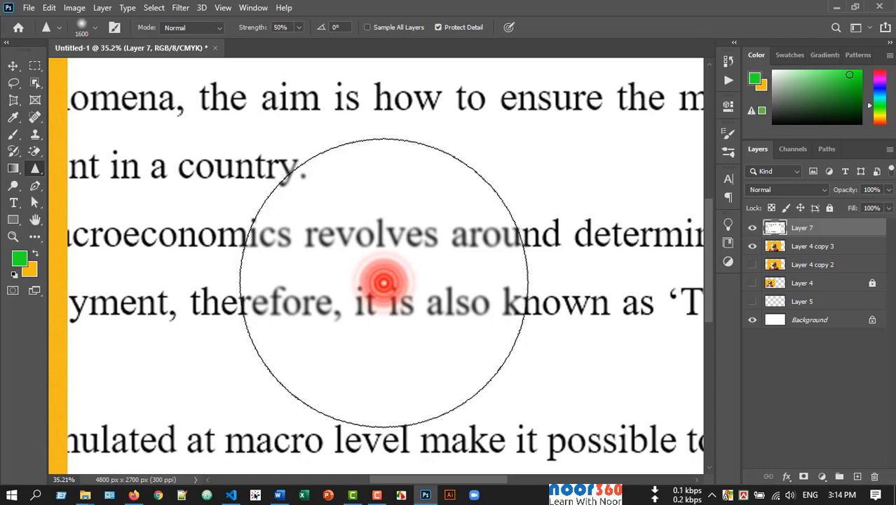
click(385, 267)
Step: Set the Sharpen strength to 100% and repeatedly sharpen the blurred words across the middle two text lines
key(Return)
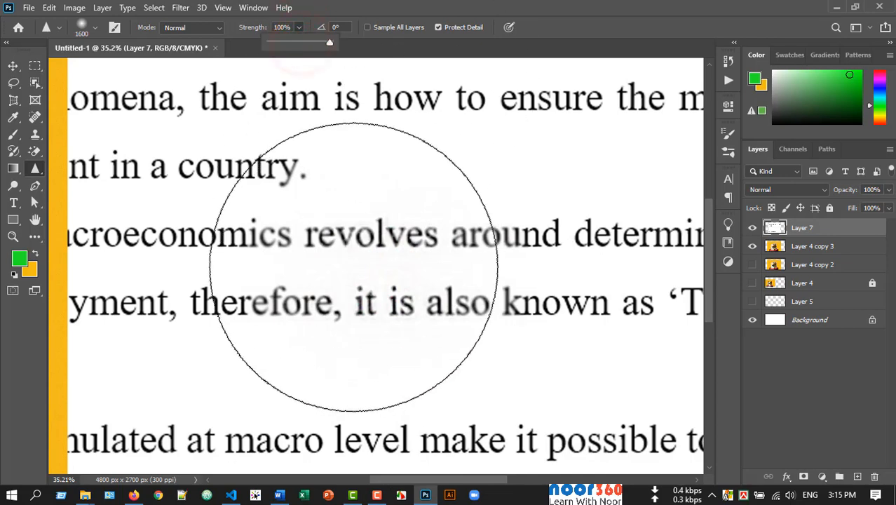
click(352, 263)
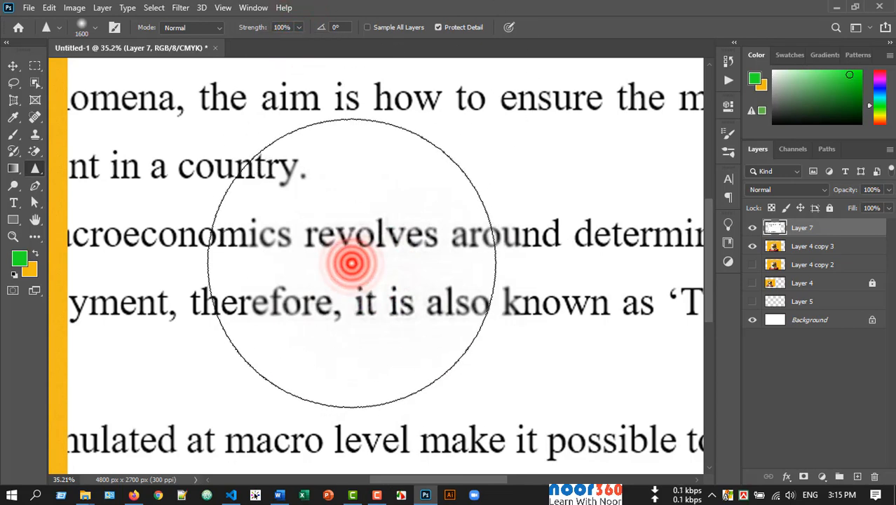
click(357, 283)
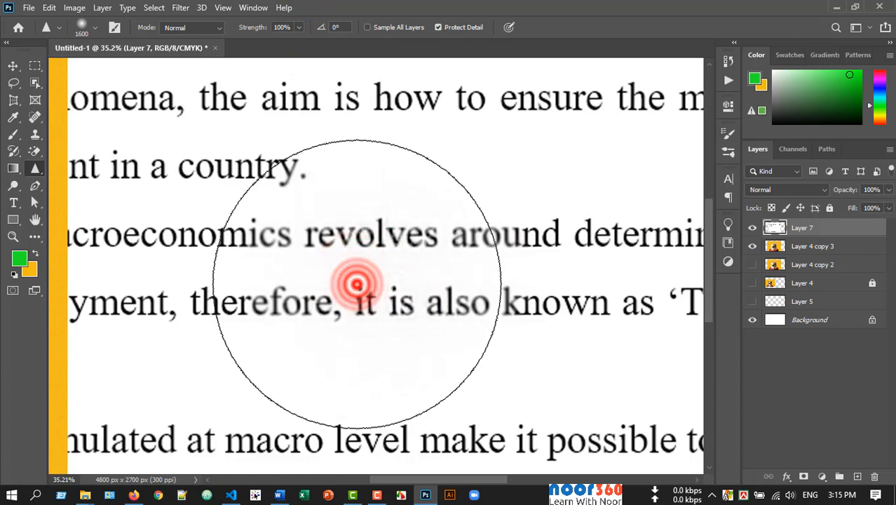
mouse_move(356, 284)
mouse_down()
mouse_move(392, 280)
mouse_move(303, 271)
mouse_up()
click(433, 273)
click(447, 277)
click(463, 276)
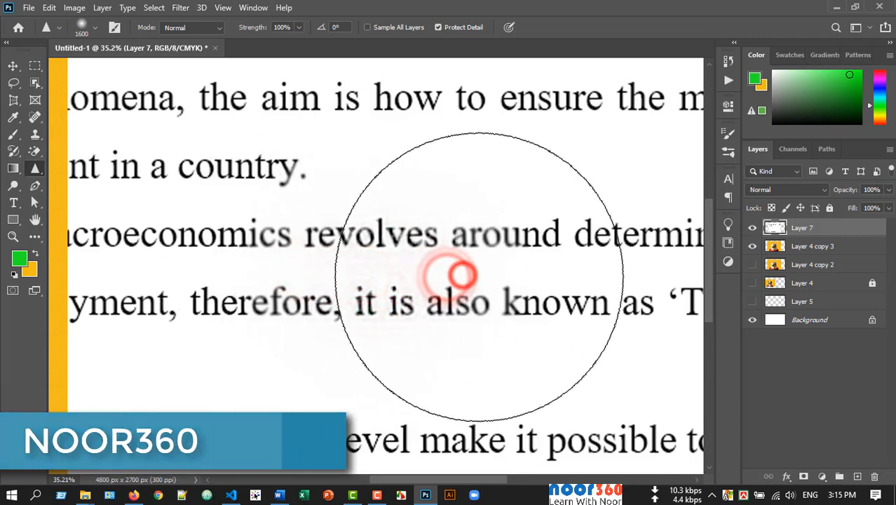
click(479, 277)
click(478, 277)
click(473, 268)
click(474, 256)
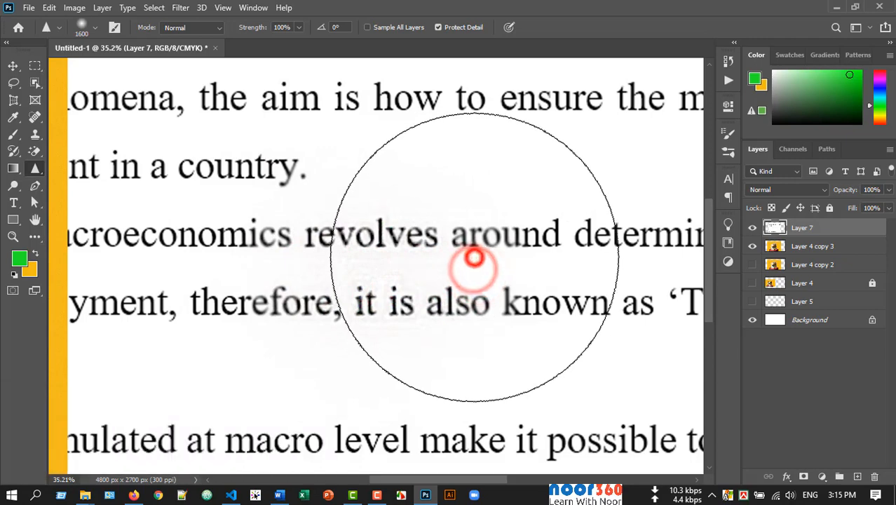
click(475, 257)
click(486, 247)
click(482, 226)
click(473, 284)
click(503, 268)
click(429, 271)
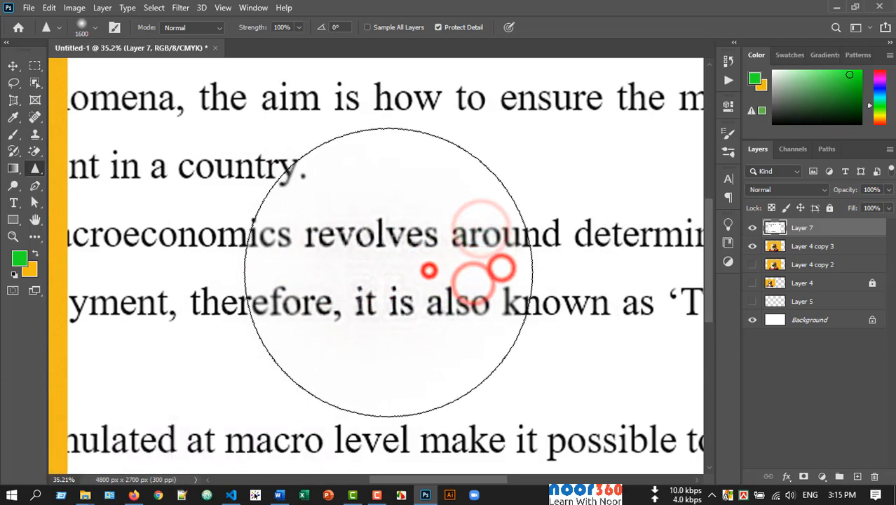
click(361, 273)
click(331, 275)
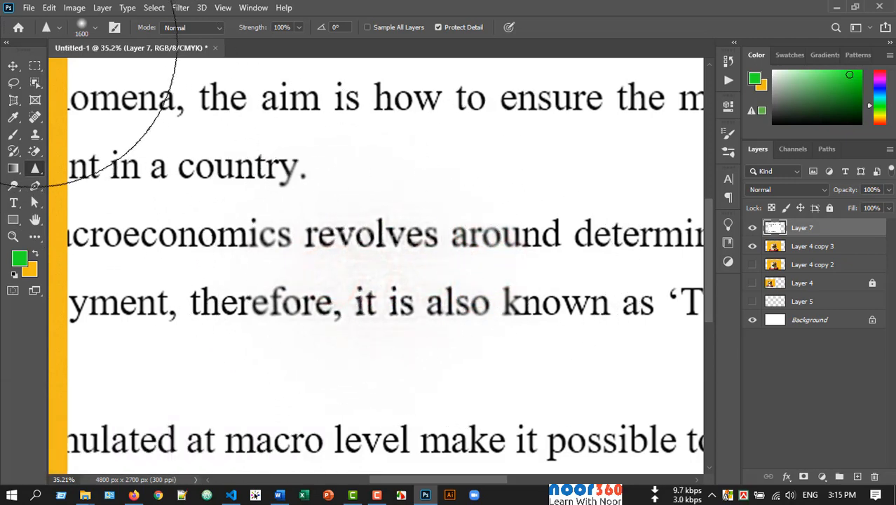
Step: Hide Layer 7 to reveal the stacked books image
key(v)
key(ctrl+0)
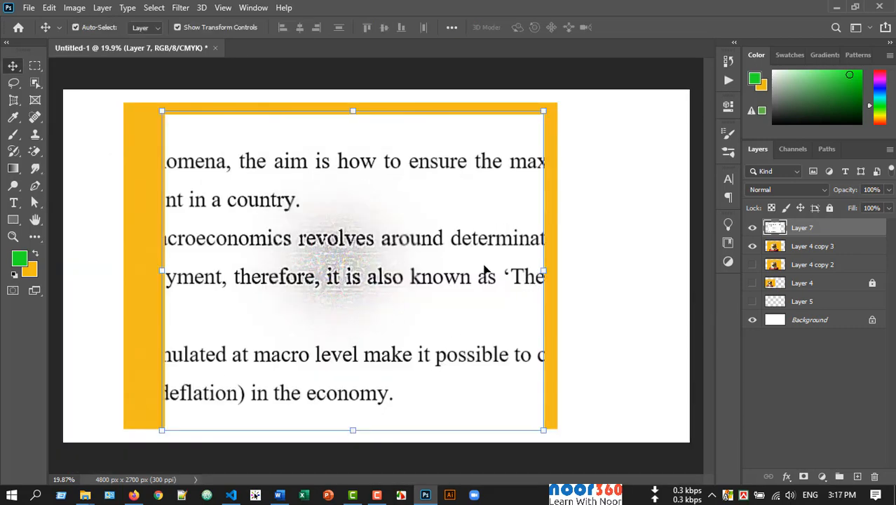
click(752, 228)
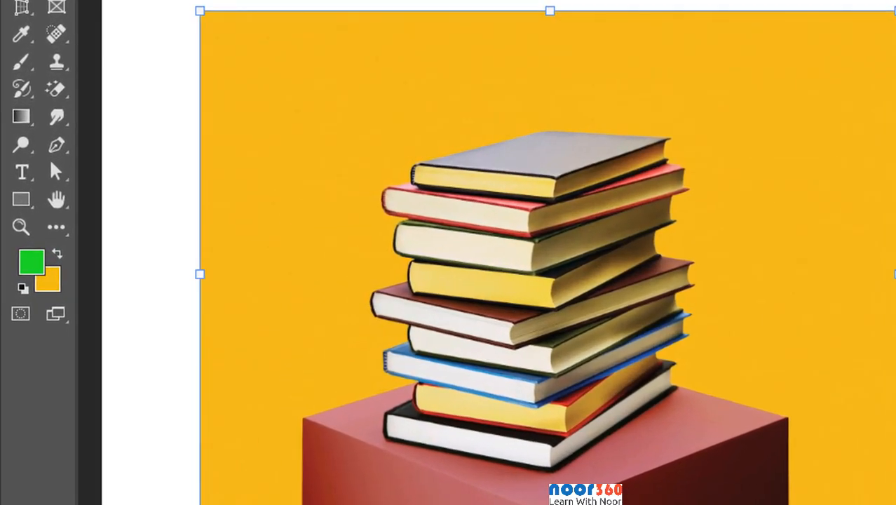
Step: Smear the whole books image on Layer 4 copy 3 using the Smudge tool with a 1700 px textured brush at 100% strength
click(58, 117)
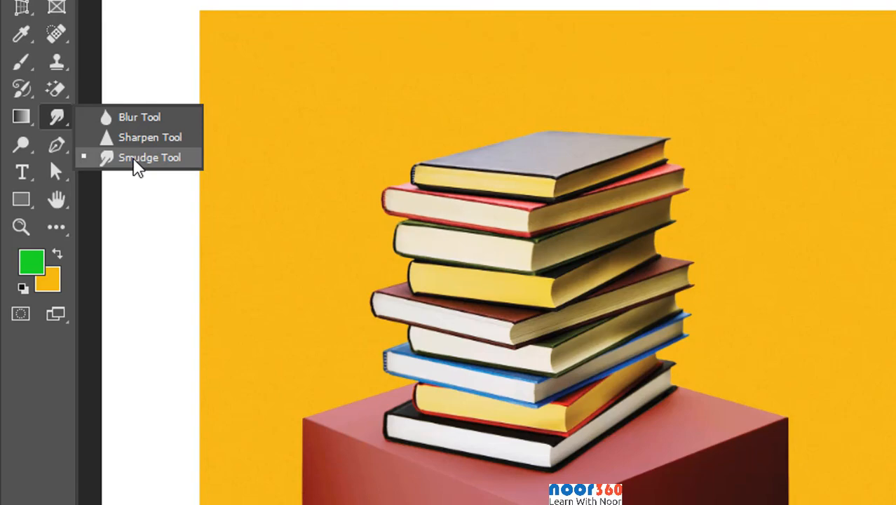
click(137, 161)
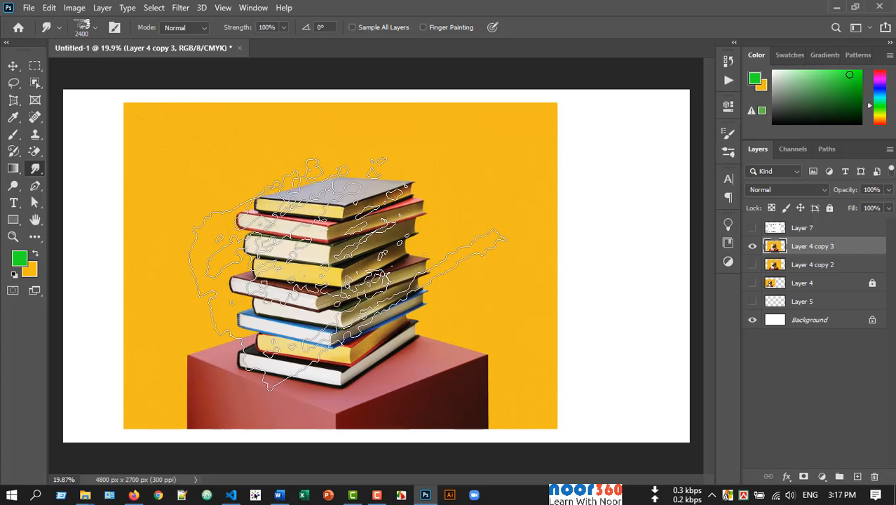
key(bracketleft)
key(bracketleft)
key(bracketleft)
key(bracketleft)
key(bracketleft)
key(bracketleft)
key(bracketleft)
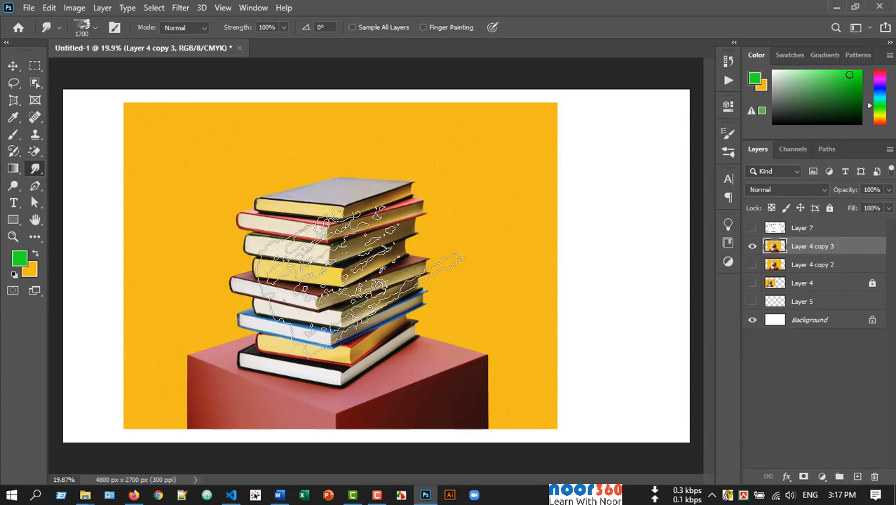
scroll(333, 296, up, 4)
scroll(335, 298, down, 6)
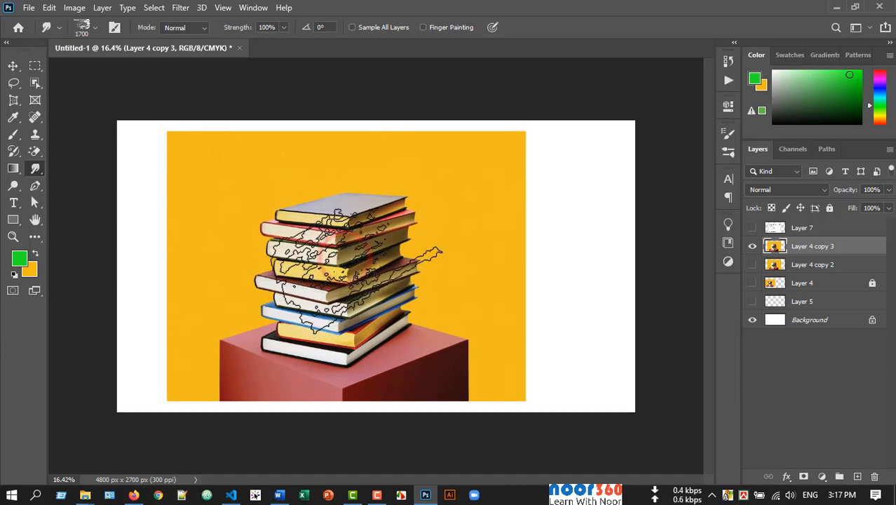
mouse_move(354, 270)
mouse_down()
mouse_move(393, 284)
mouse_move(390, 240)
mouse_move(302, 260)
mouse_move(365, 274)
mouse_move(472, 266)
mouse_up()
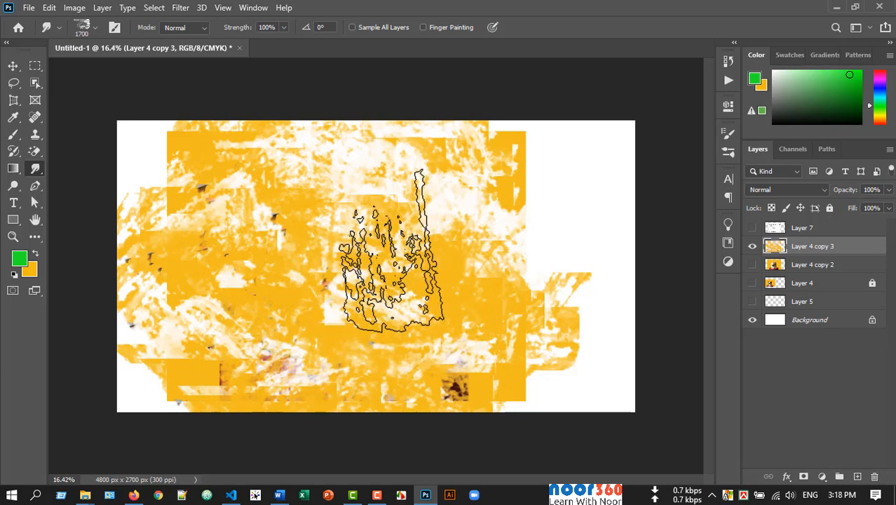
Step: Move the smudged Layer 4 copy 3 slightly to the right on the canvas
click(12, 65)
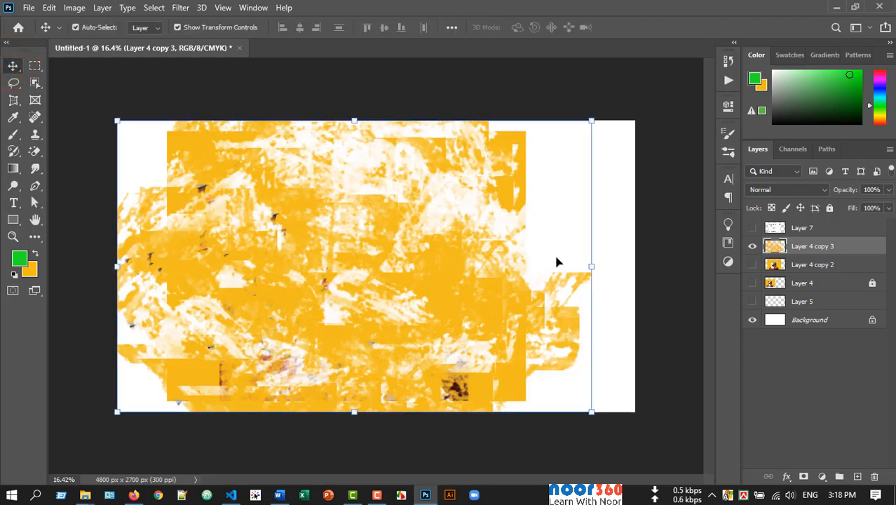
drag(322, 246, 352, 249)
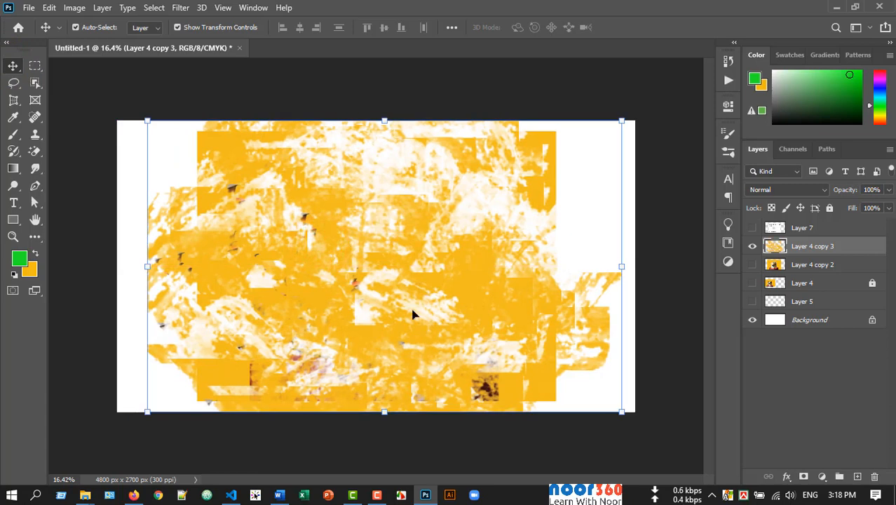
Step: Deselect the smudged layer, switch to Firefox and look through the uploaded videos on the Noor360 -Graphic Design YouTube channel
click(654, 301)
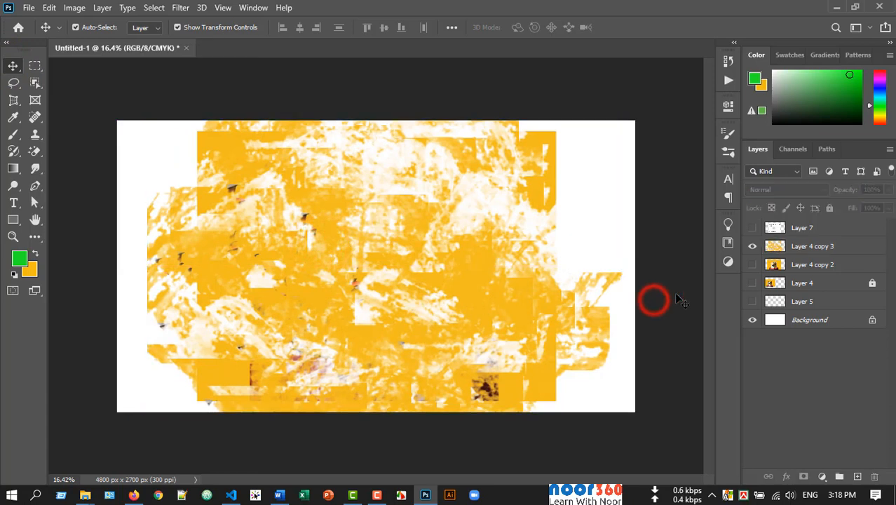
click(134, 495)
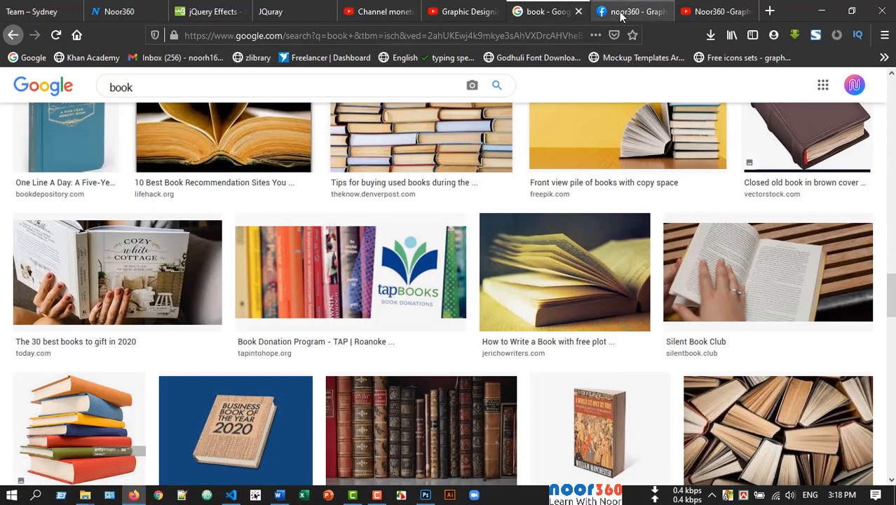
click(707, 12)
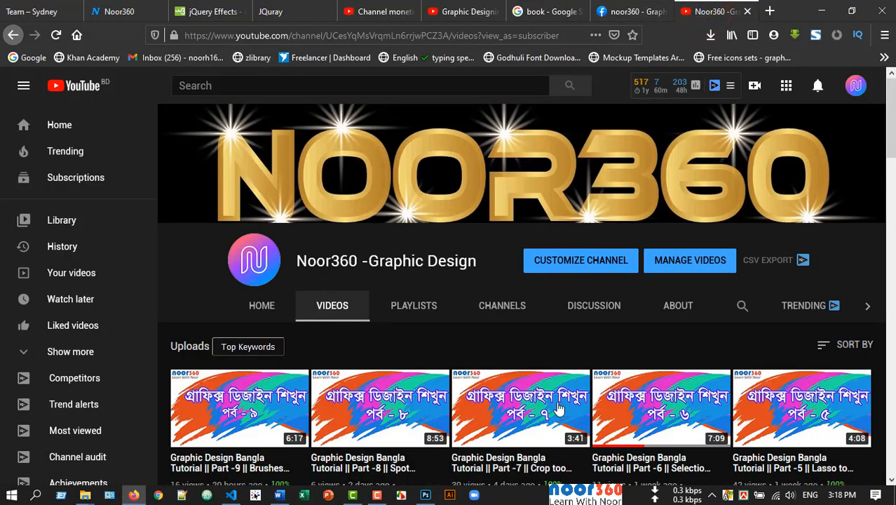
scroll(665, 399, down, 5)
scroll(665, 398, down, 15)
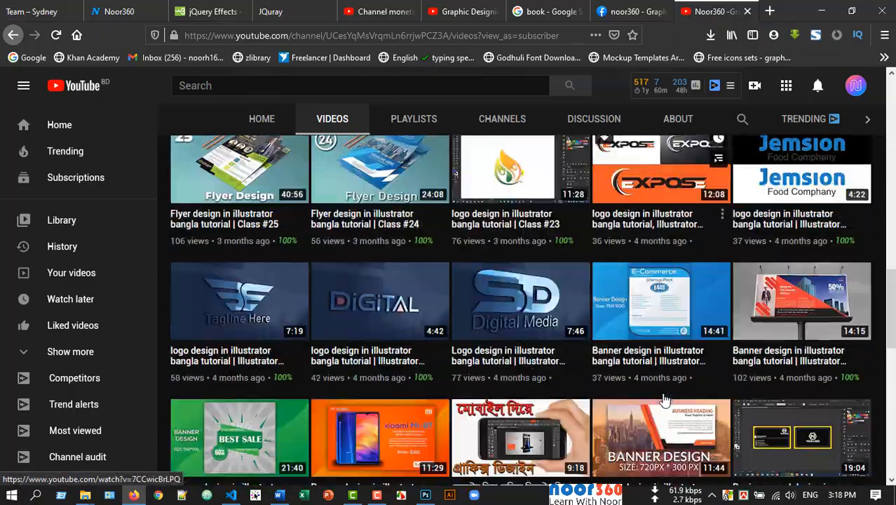
scroll(593, 202, up, 10)
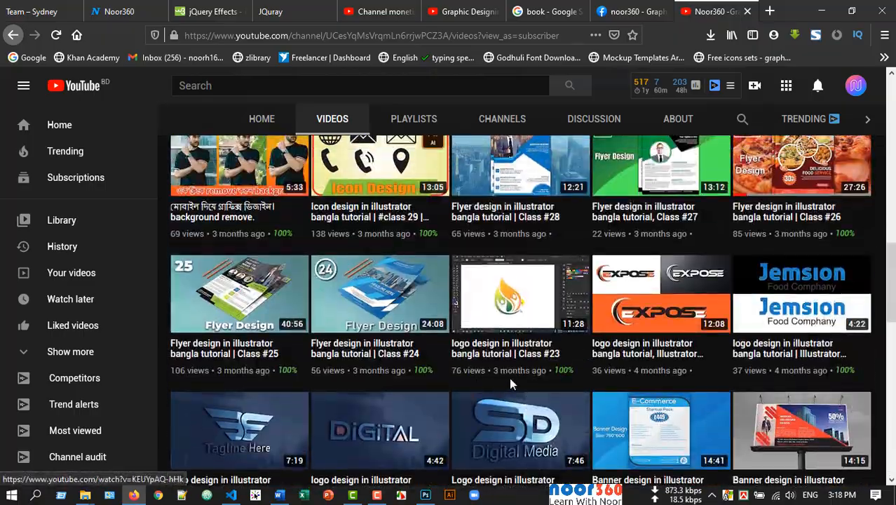
scroll(405, 292, up, 1)
scroll(404, 293, up, 4)
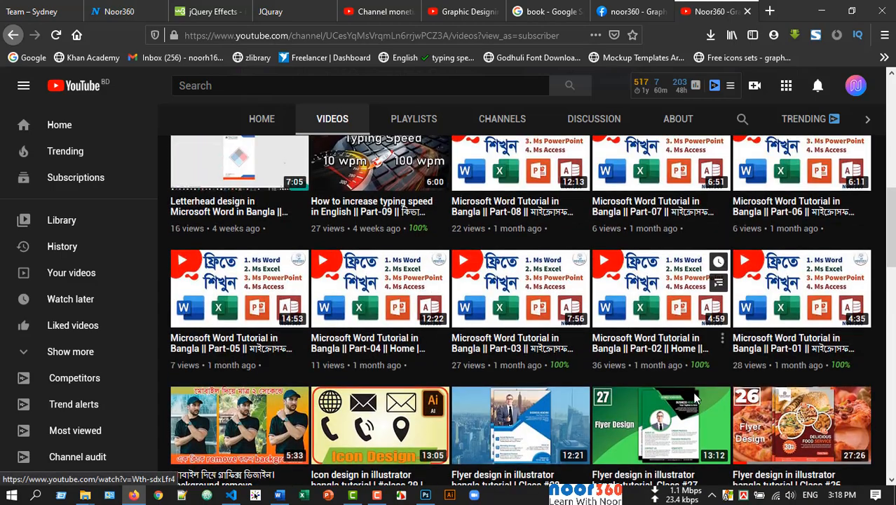
scroll(453, 362, up, 4)
scroll(453, 363, up, 4)
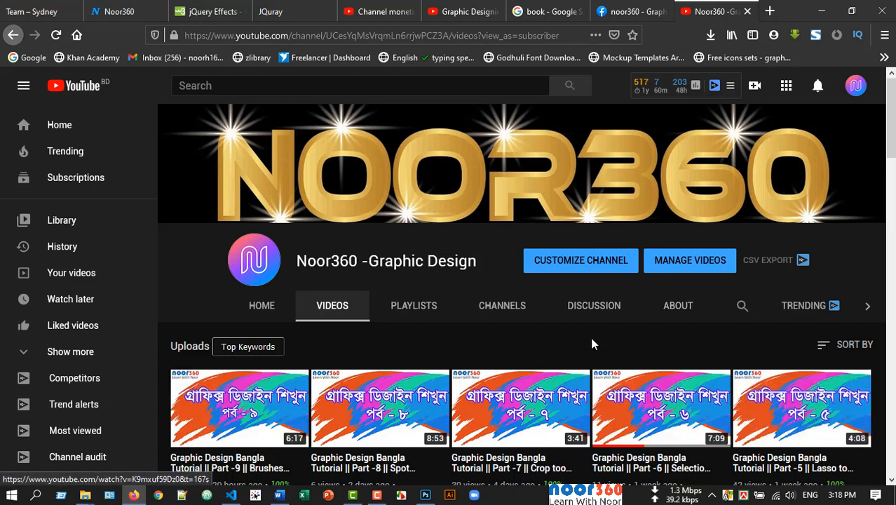
Step: Look through the announcements and posts in the noor360 - Graphic Design Facebook group, and return to the YouTube channel page
click(629, 12)
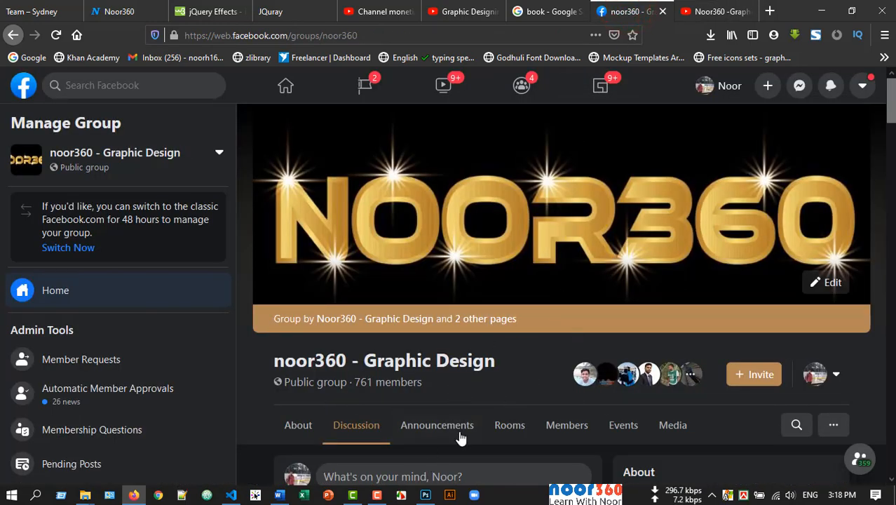
scroll(489, 390, down, 5)
scroll(358, 362, up, 3)
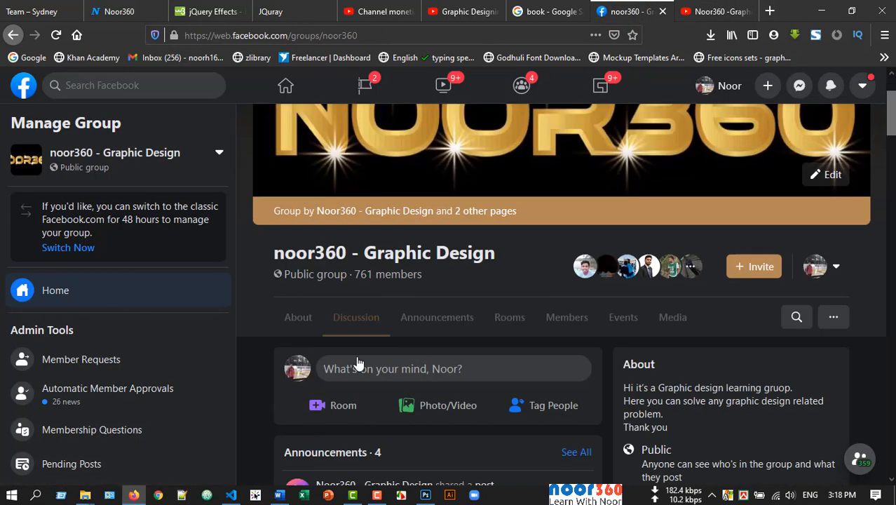
scroll(358, 363, up, 1)
scroll(423, 427, down, 10)
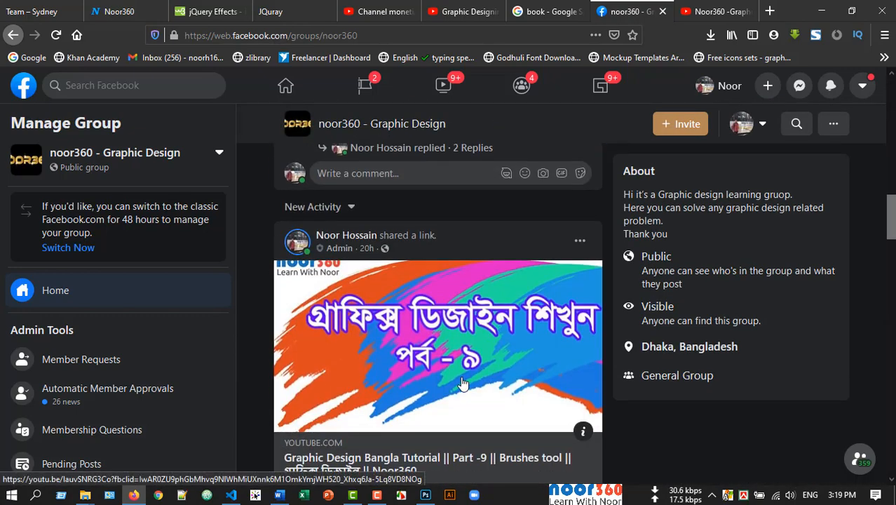
scroll(533, 323, up, 10)
scroll(412, 447, down, 4)
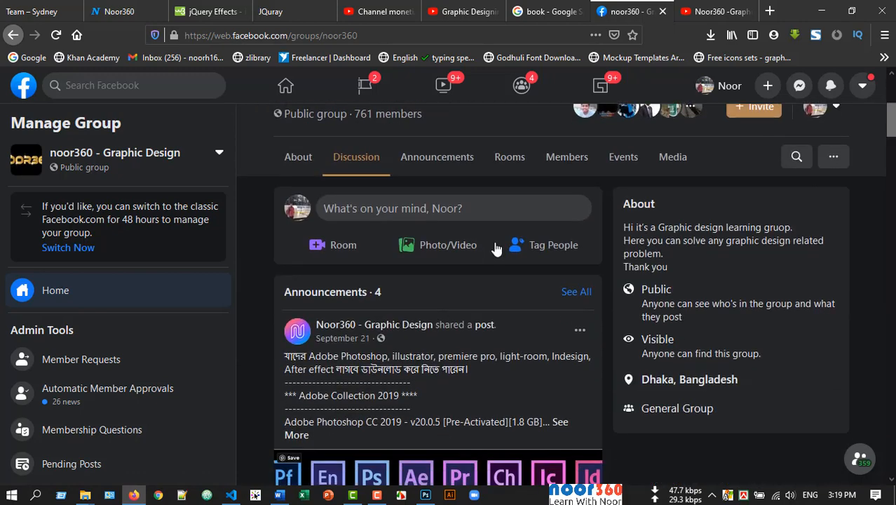
scroll(474, 385, up, 4)
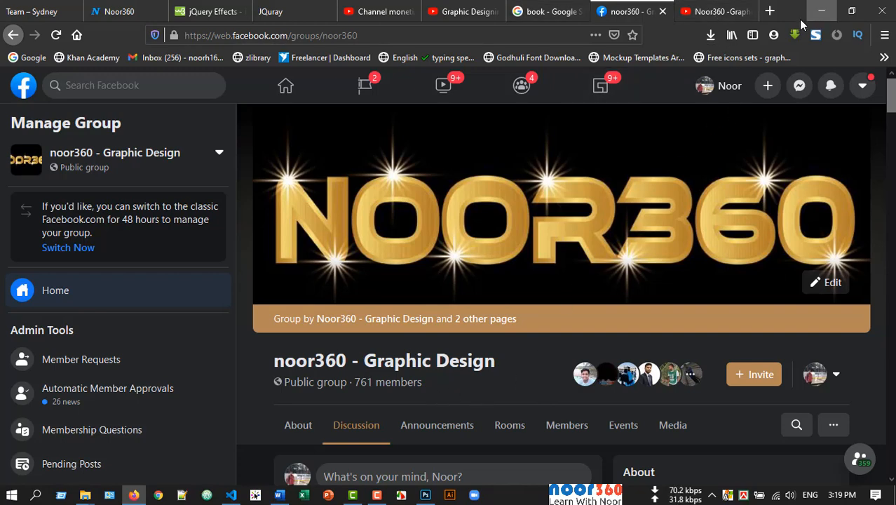
click(724, 12)
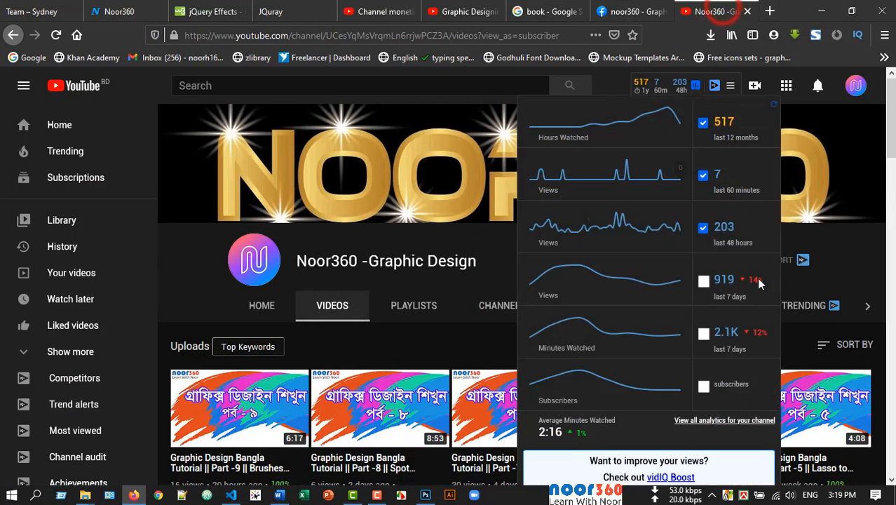